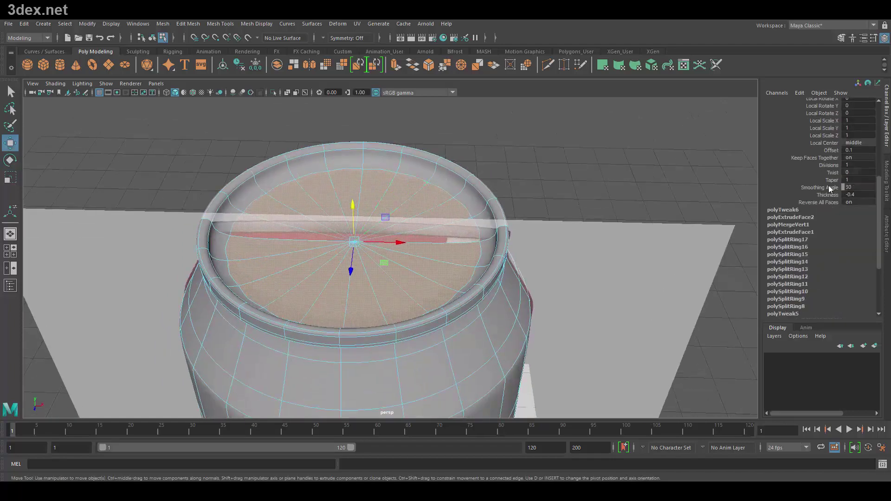
Step: Re-extrude and scale the can's top faces inward into an inset lid
scroll(831, 188, "up", 1)
scroll(864, 233, "up", 2)
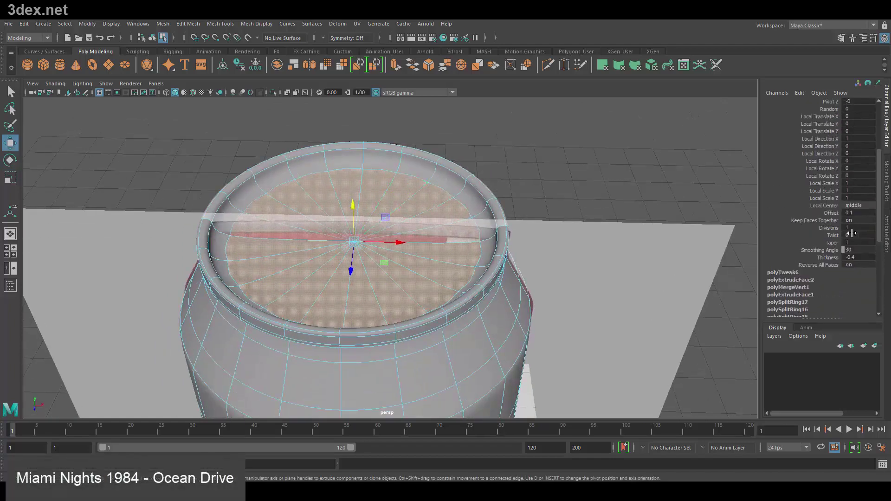
scroll(852, 233, "down", 2)
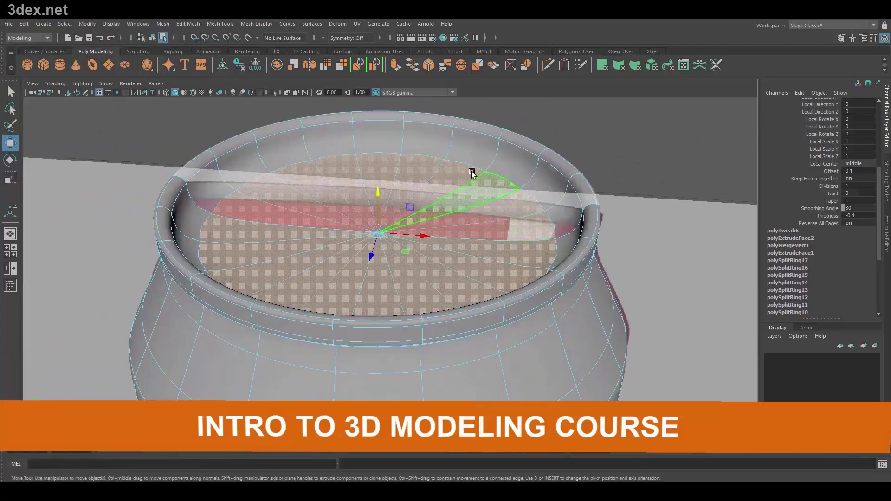
left_click(229, 114)
key("r")
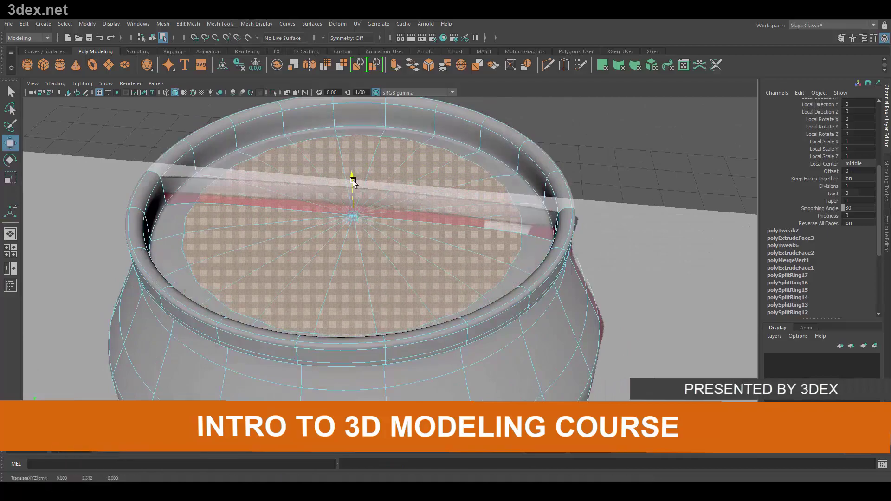
key("r")
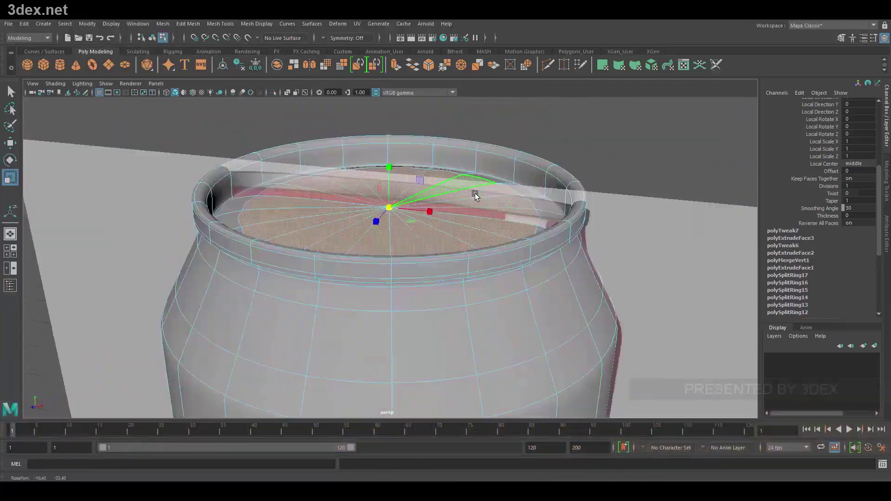
left_click_drag(476, 195, 465, 208, "alt")
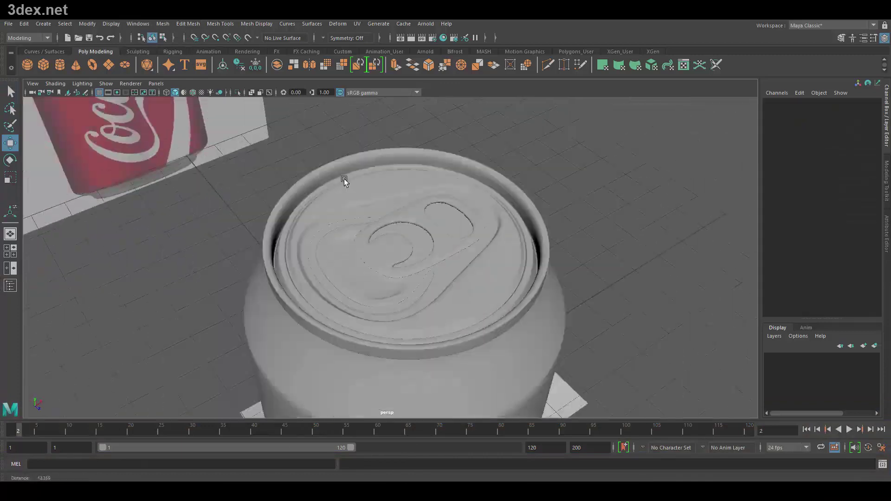
left_click(43, 23)
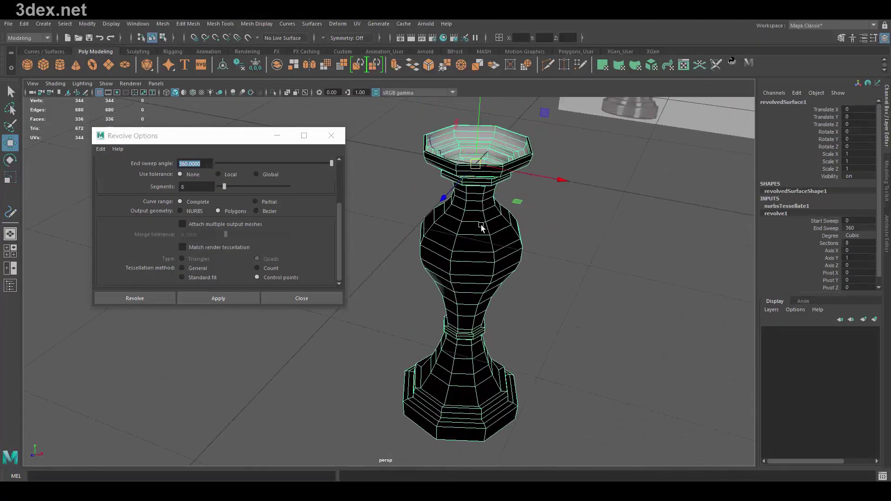
Step: Redo the vase revolve with Standard fit tessellation and Number U/V 20
key("ctrl+z")
scroll(258, 267, "down", 3)
left_click(181, 221)
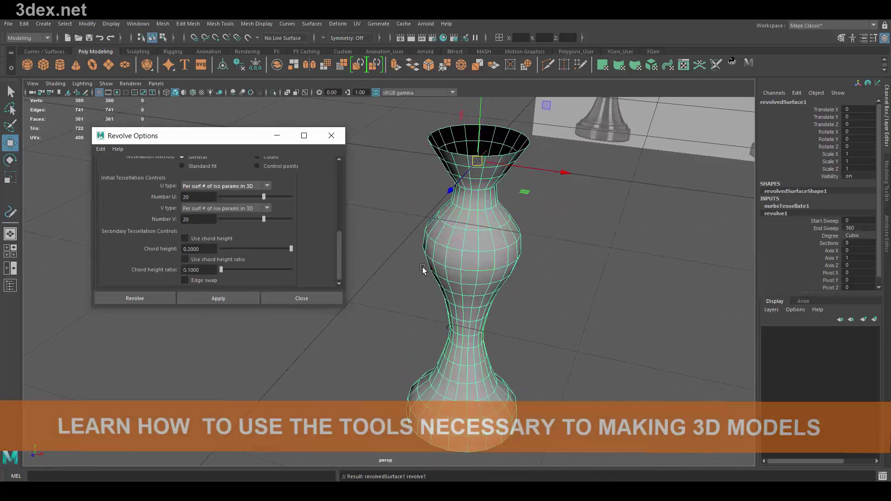
left_click(788, 198)
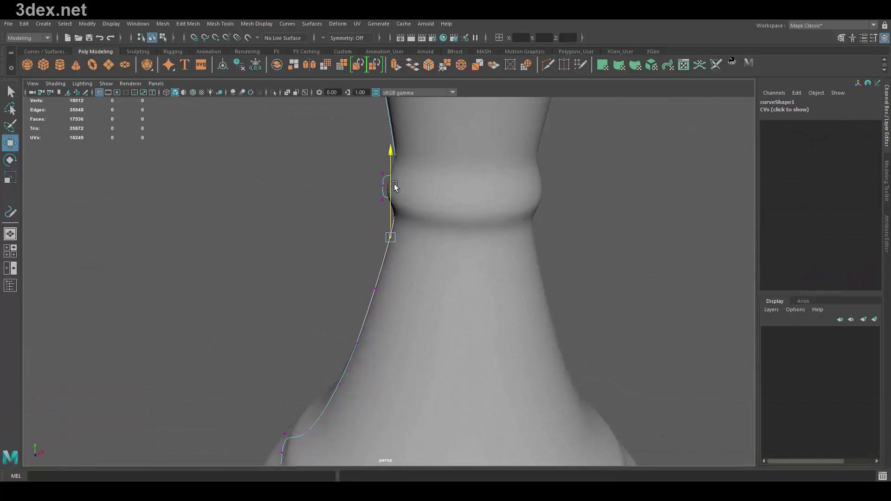
left_click_drag(394, 186, 387, 243, "alt")
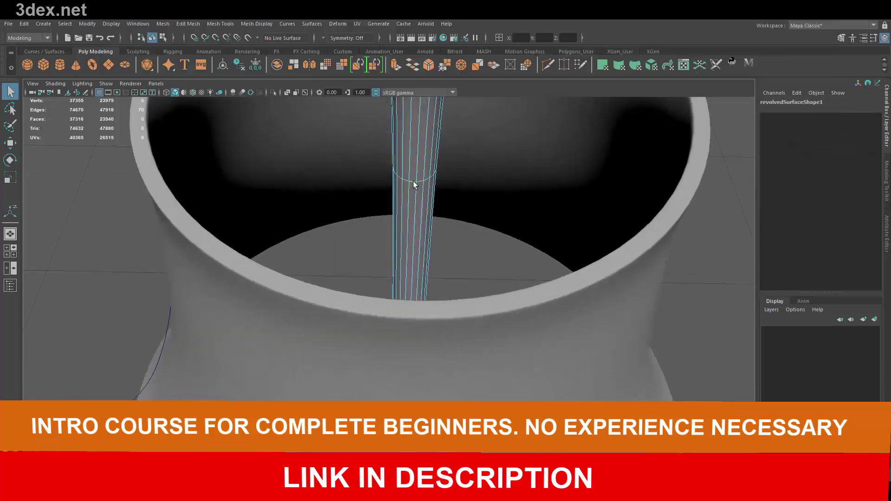
Step: Detach the selected edges of the vase's thin stem
left_click(188, 24)
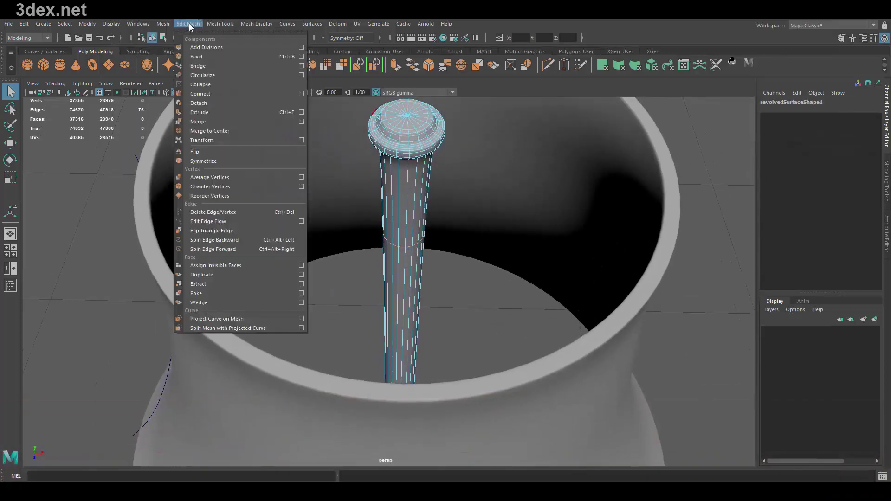
left_click(219, 104)
key("w")
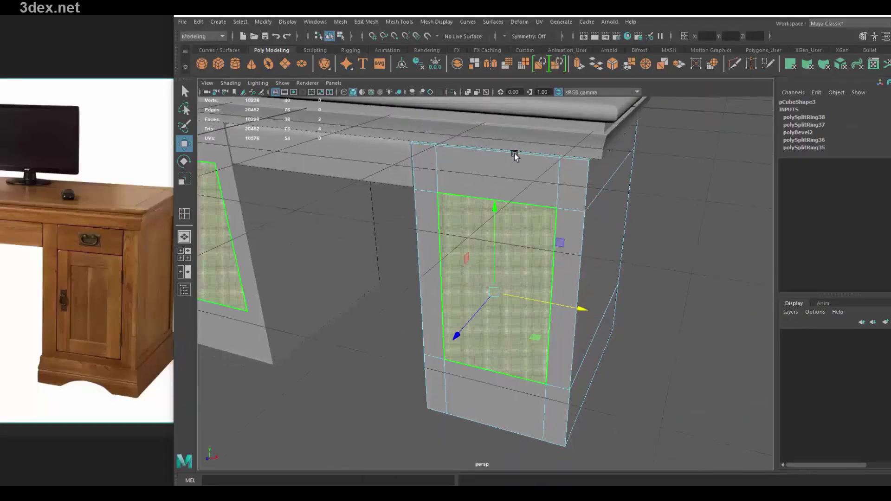
Step: Detach and extract the door panel faces from the desk as separate pieces
left_click(367, 22)
left_click(399, 103)
left_click_drag(464, 320, 404, 308)
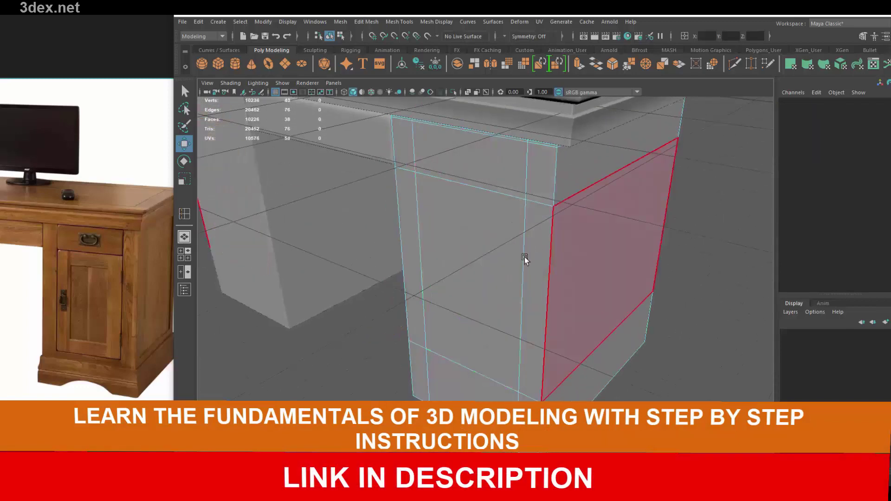
left_click(366, 21)
left_click(377, 288)
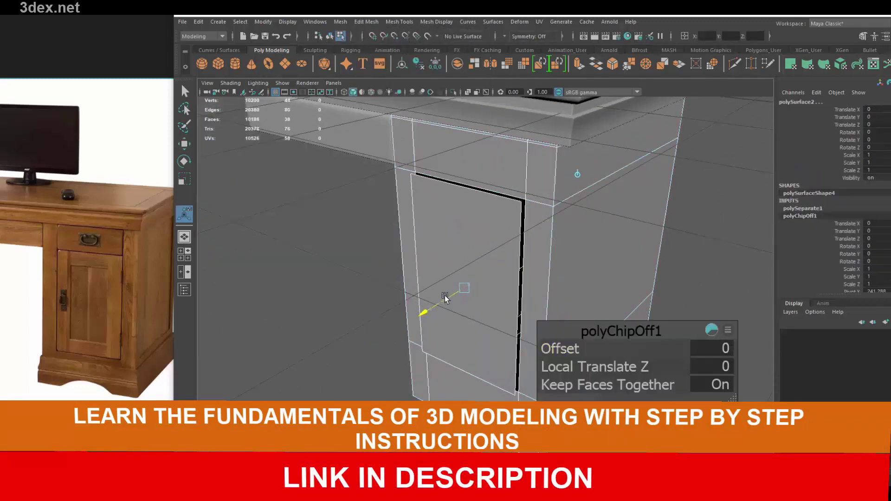
left_click(501, 225)
key("w")
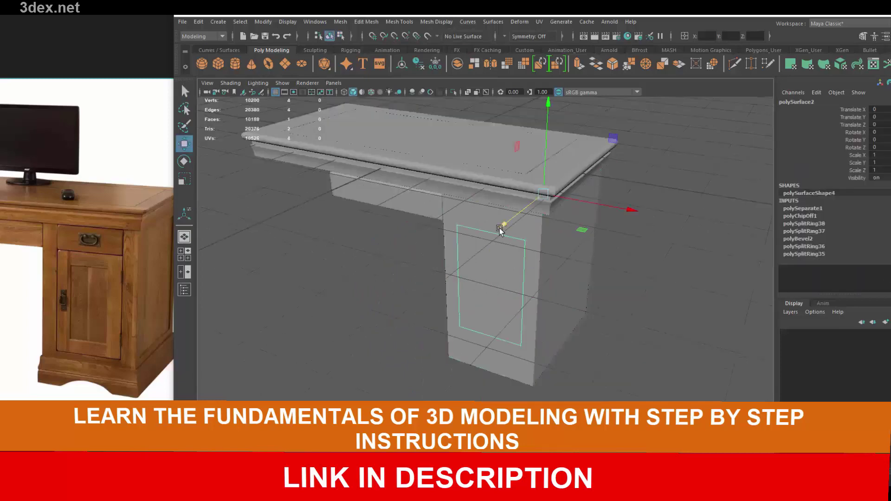
Step: Adjust the pivot and rotate the cylindrical handles into place on the doors
left_click(400, 22)
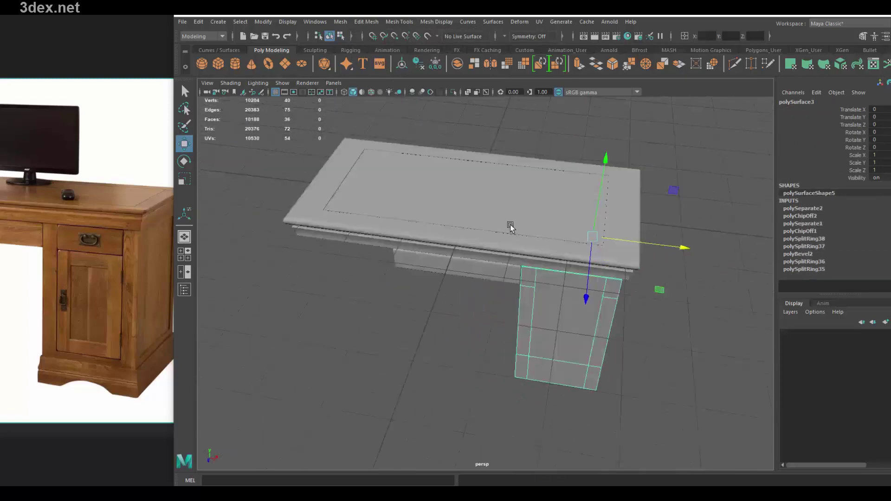
key("Insert")
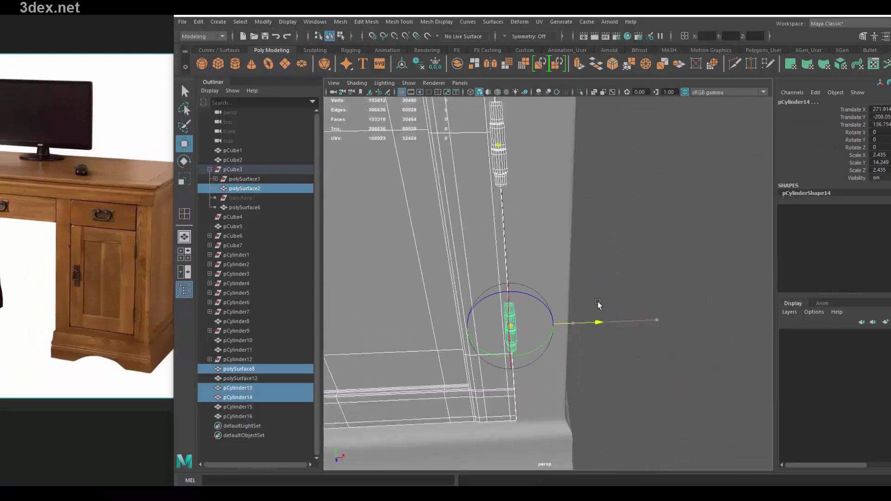
key("e")
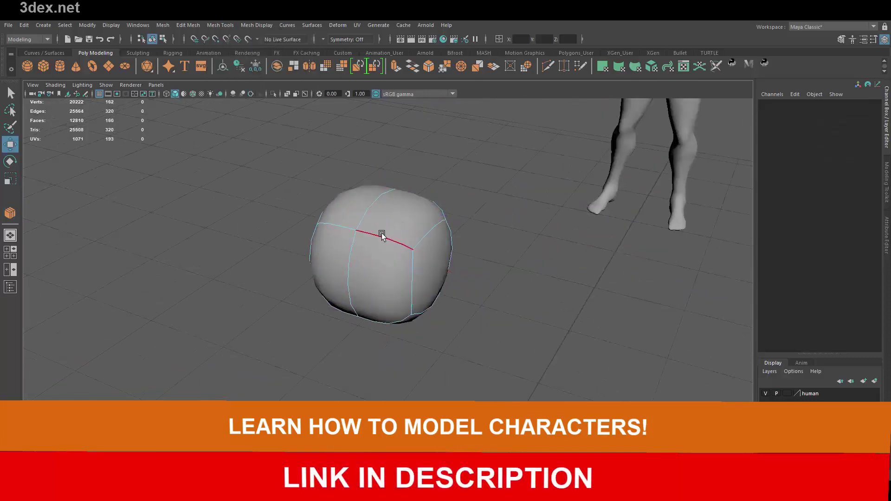
Step: Turn on Object X symmetry in the Move tool settings
double_click(14, 145)
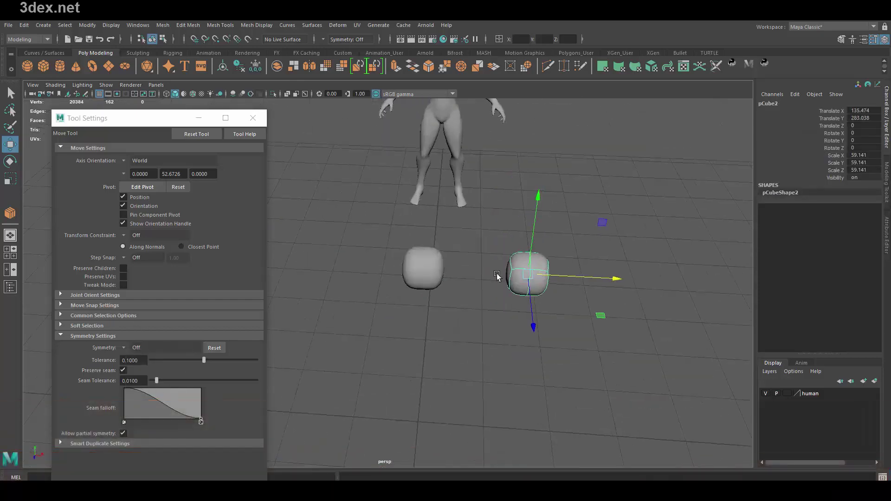
left_click(145, 361)
left_click_drag(116, 118, 130, 97)
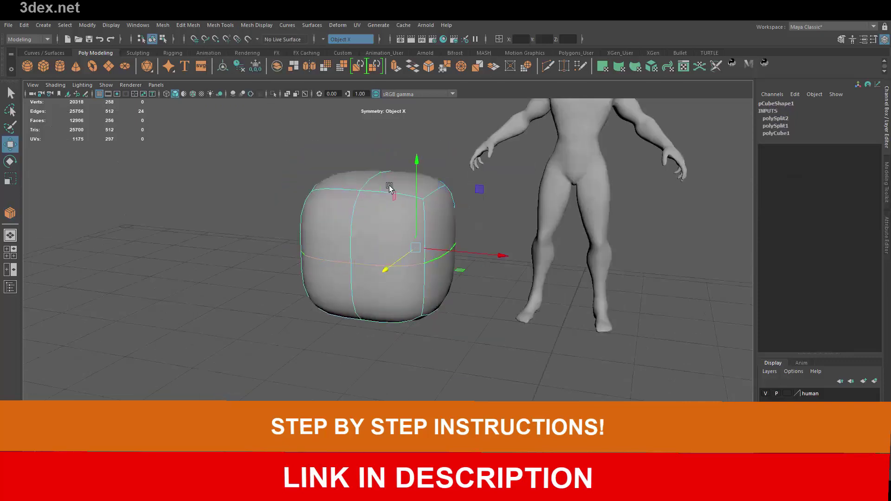
Step: Bevel the selected edges of the rounded cube
left_click(188, 25)
left_click(209, 57)
right_click_drag(413, 218, 420, 173)
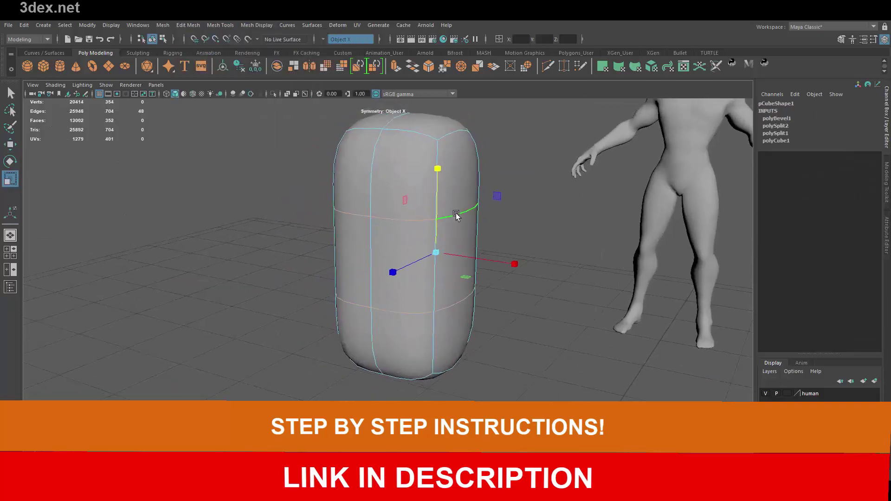
Step: Reshape the torso's vertices in the front view to match the reference
key("space")
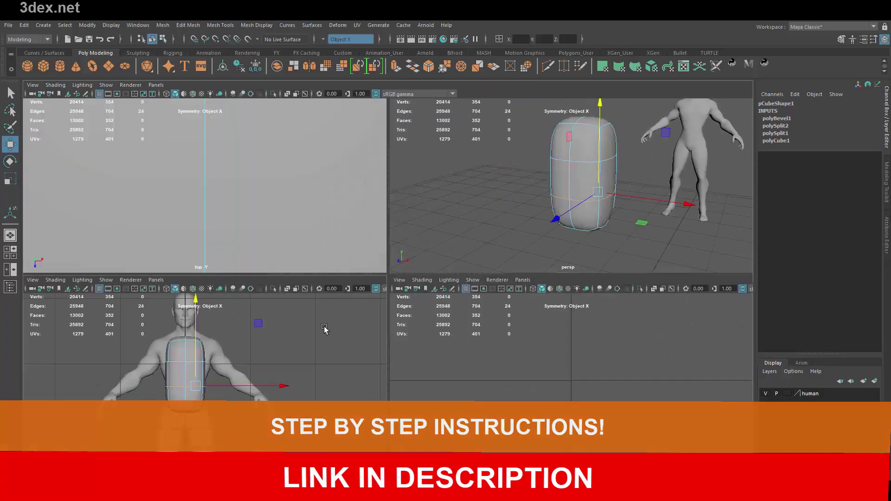
key("space")
scroll(347, 271, "down", 3)
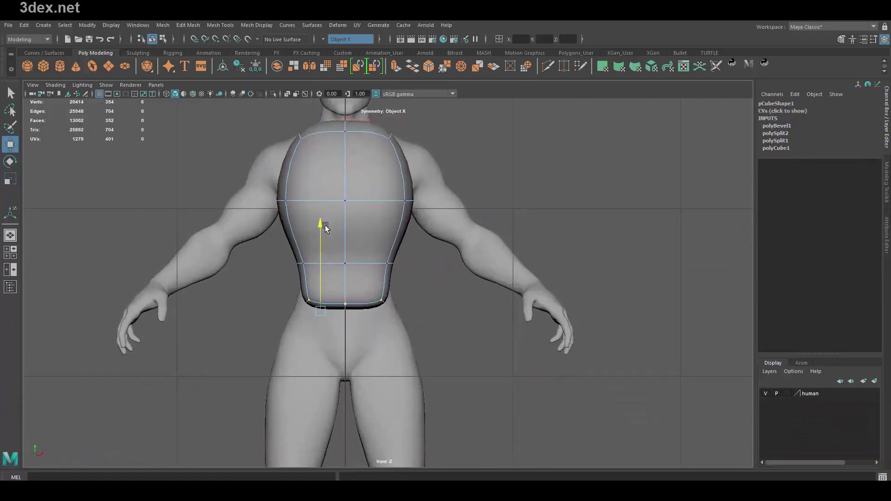
key("space")
key("space")
right_click_drag(423, 238, 428, 202)
scroll(478, 277, "up", 3)
key("w")
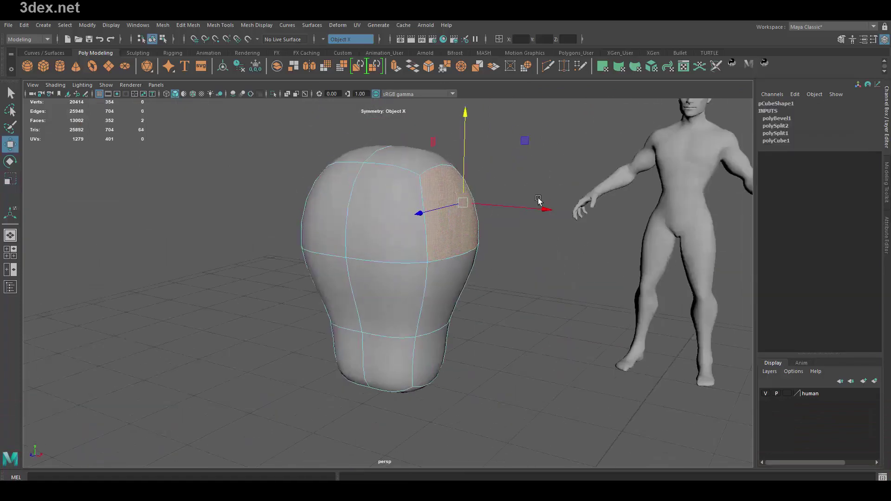
Step: Extrude the shoulder faces outward and angle them into arm stubs
left_click(225, 27)
left_click(222, 113)
mouse_move(417, 260)
left_mouse_down("alt")
mouse_move(503, 259)
mouse_move(478, 200)
left_mouse_up("alt")
key("e")
left_click_drag(478, 200, 515, 228)
left_click_drag(476, 192, 497, 243)
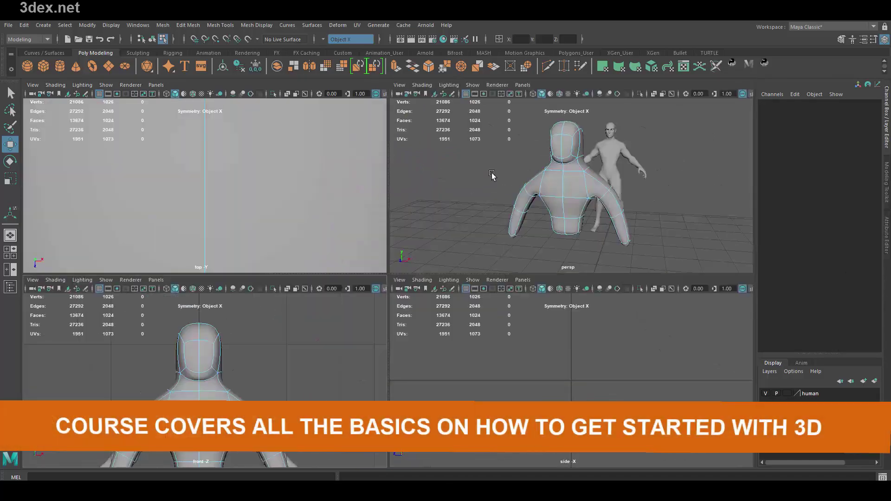
Step: Maximize the perspective view to work on the arms and neck
key("space")
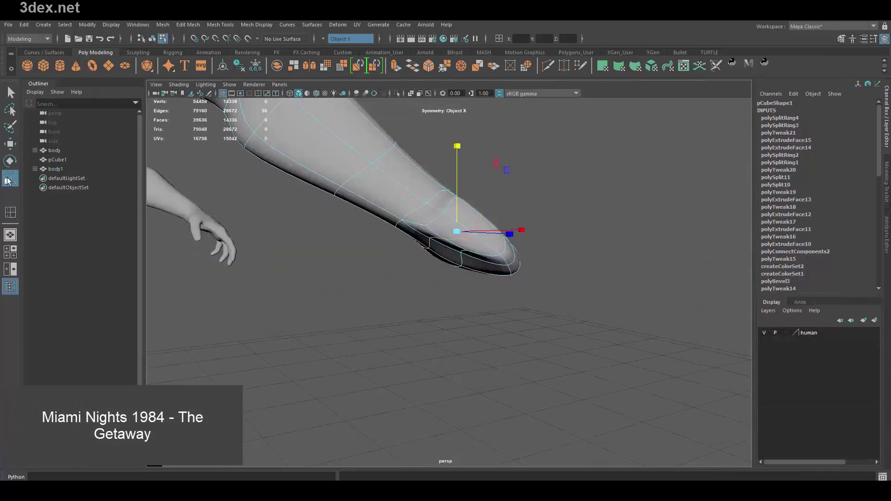
Step: Set the Scale tool to a custom pivot orientation
double_click(10, 179)
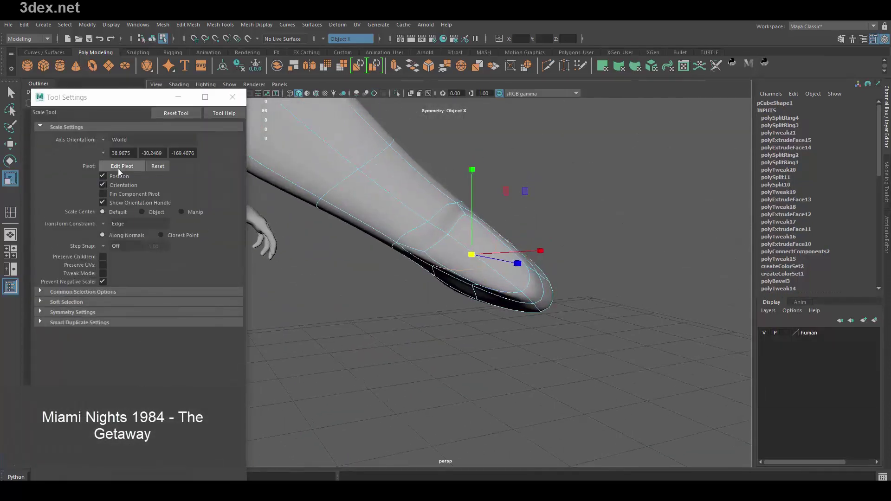
left_click(137, 210)
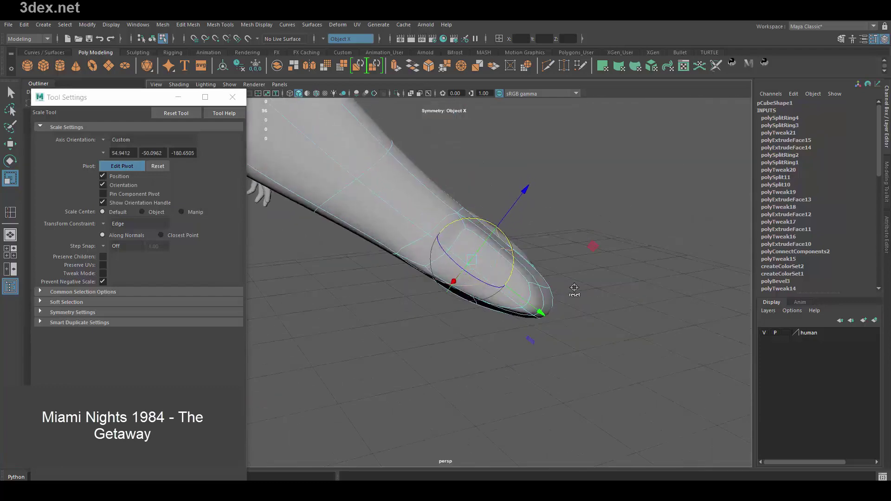
left_click_drag(574, 288, 551, 296, "alt")
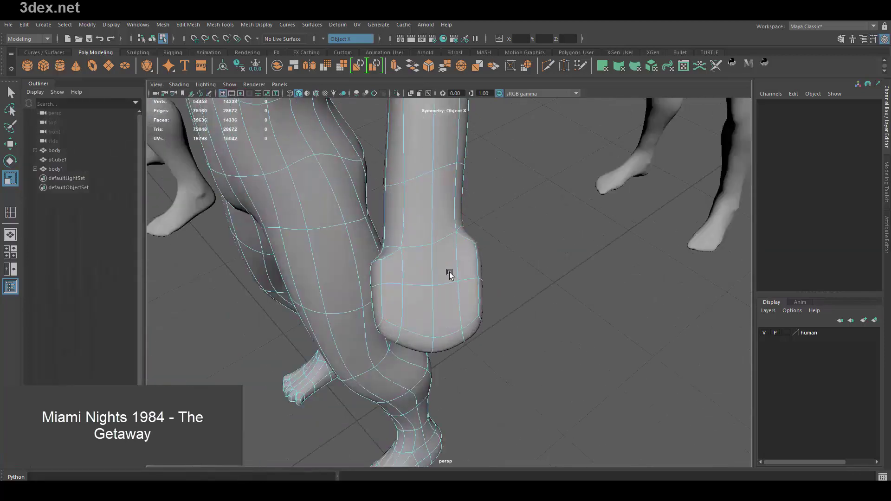
left_click_drag(450, 274, 456, 251, "alt")
left_click_drag(519, 277, 388, 206, "alt")
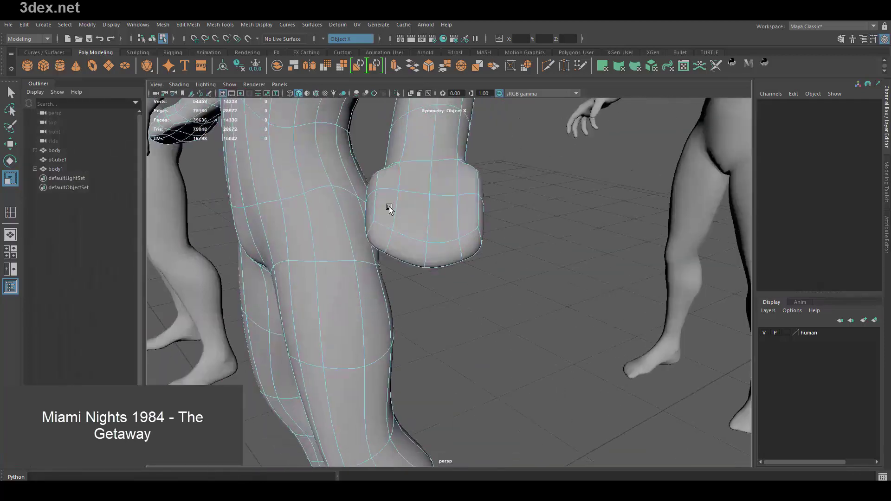
Step: Extrude the hand block's bottom faces downward with thickness 3.2
left_click(388, 255)
key("w")
mouse_move(426, 266)
left_mouse_down("alt")
mouse_move(427, 280)
mouse_move(488, 261)
mouse_move(423, 293)
mouse_move(444, 289)
left_mouse_up("alt")
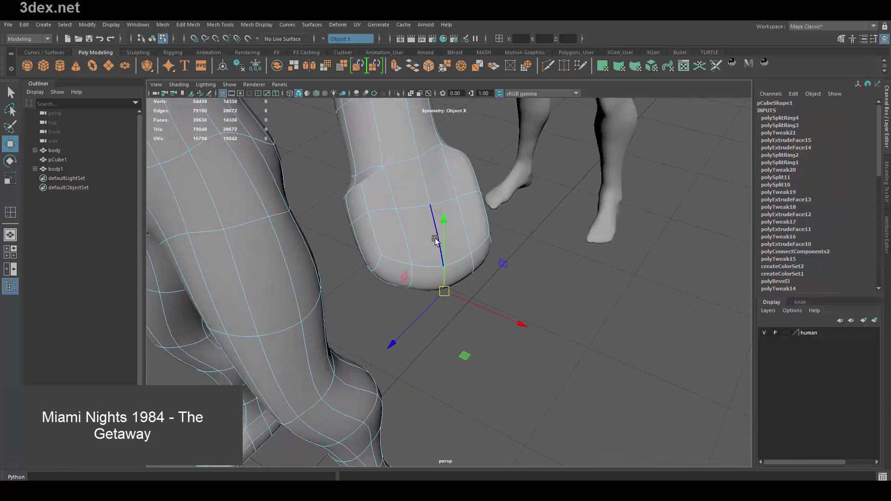
double_click(10, 145)
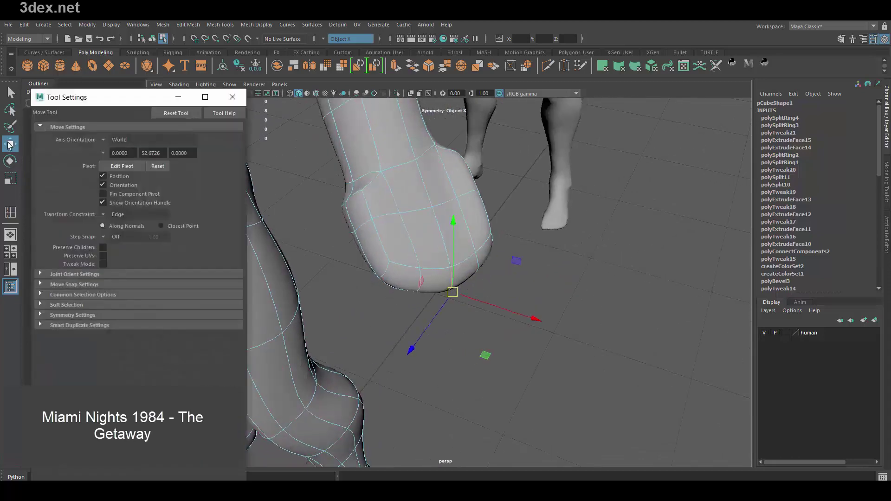
left_click(242, 97)
mouse_move(446, 269)
left_mouse_down("alt")
mouse_move(484, 253)
mouse_move(464, 296)
mouse_move(511, 292)
left_mouse_up("alt")
key("ctrl+e")
left_click_drag(511, 292, 523, 292)
Step: Extrude the fingertip faces as separate stubs with Keep Faces Together off
left_click_drag(598, 331, 606, 298)
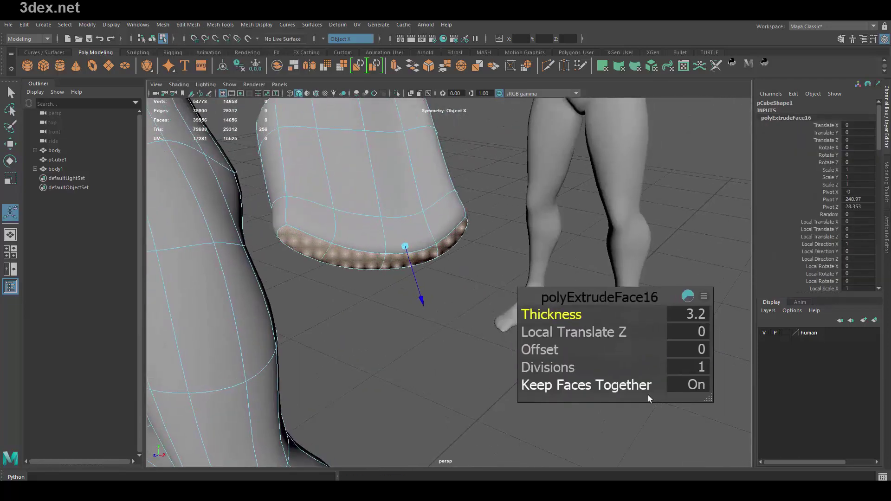
left_click(703, 296)
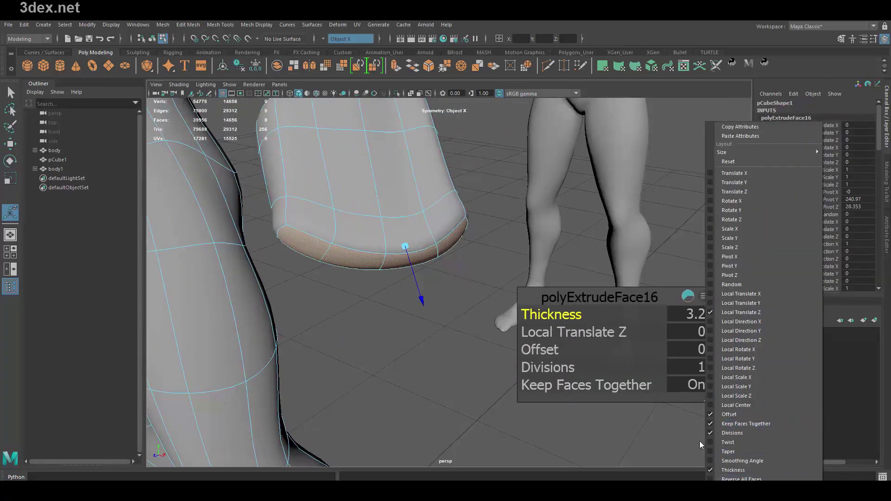
left_click_drag(586, 384, 591, 380)
left_click_drag(651, 380, 660, 381)
left_click_drag(418, 232, 338, 176, "alt")
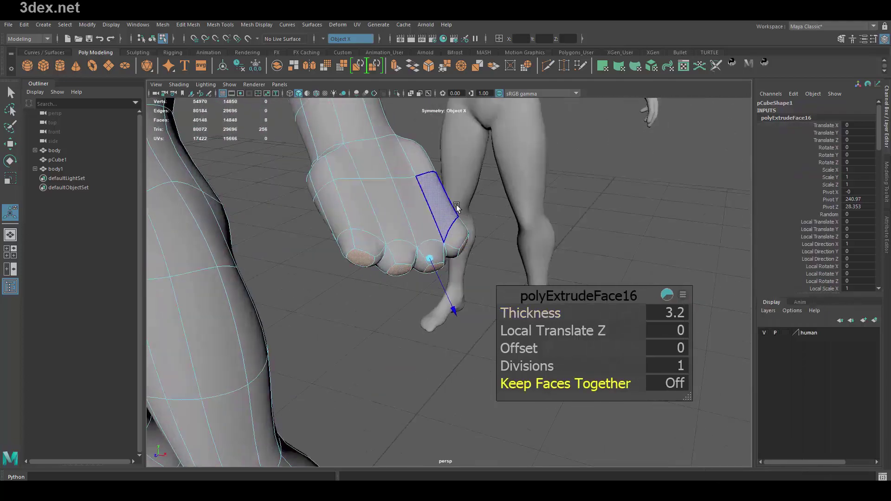
left_click_drag(457, 207, 483, 260, "alt")
left_click_drag(530, 313, 483, 259)
key("w")
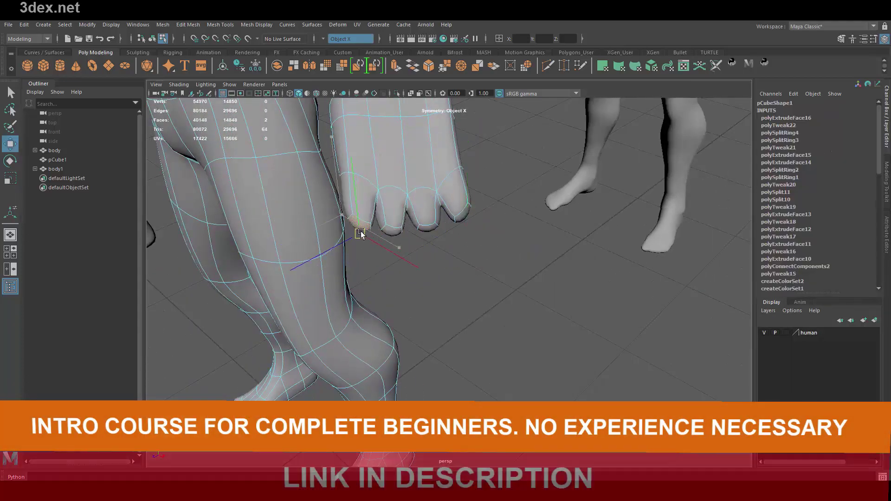
Step: Extrude a thumb from a side face of the hand near the wrist
scroll(461, 210, "down", 5)
key("f")
left_click_drag(368, 274, 497, 244, "alt")
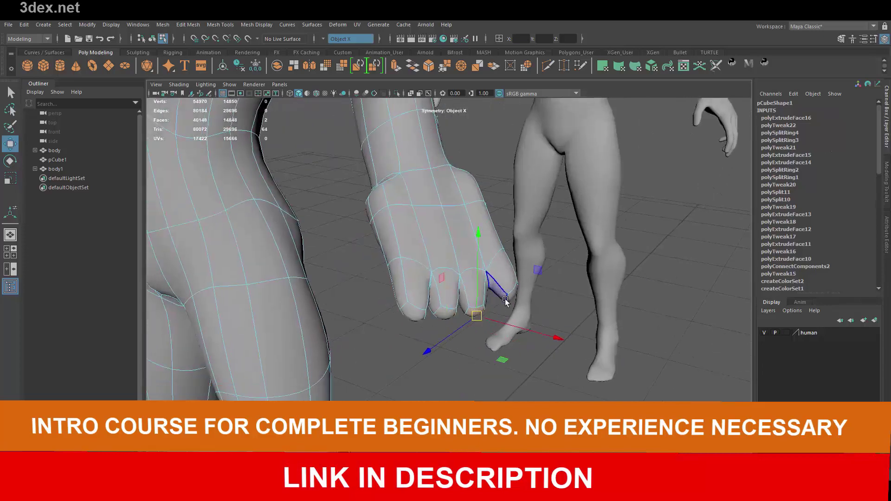
scroll(389, 239, "down", 5)
left_click(427, 292)
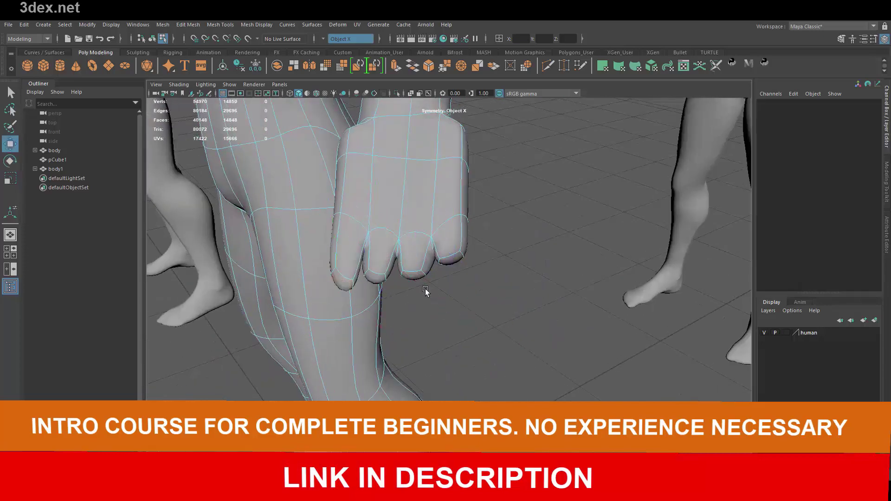
left_click_drag(427, 292, 500, 243, "alt")
left_click(552, 216)
key("f")
mouse_move(552, 217)
left_mouse_down("alt")
mouse_move(423, 222)
mouse_move(331, 251)
left_mouse_up("alt")
key("ctrl+e")
Step: Angle the thumb extrusion and delete the extra edge loops on the hand
key("e")
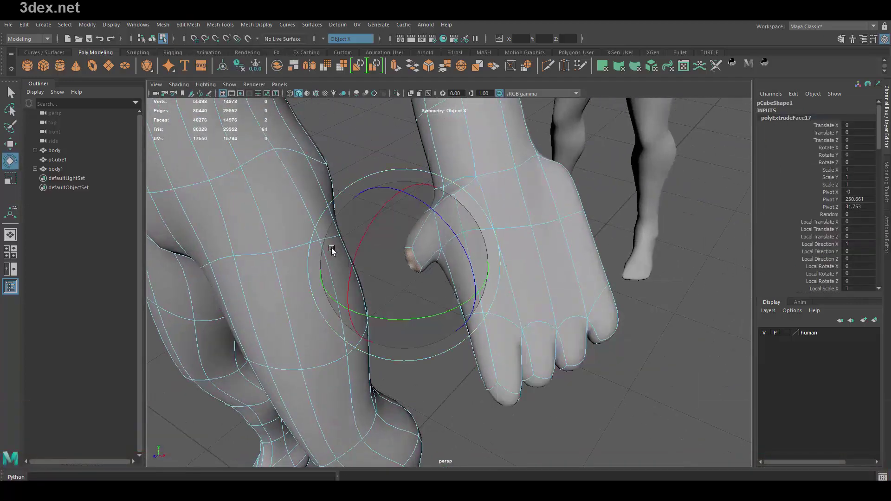
mouse_move(403, 291)
left_mouse_down("alt")
mouse_move(463, 278)
mouse_move(371, 266)
mouse_move(544, 247)
mouse_move(483, 271)
mouse_move(547, 239)
mouse_move(452, 248)
mouse_move(461, 288)
mouse_move(462, 255)
mouse_move(441, 199)
mouse_move(429, 216)
left_mouse_up("alt")
double_click(461, 288)
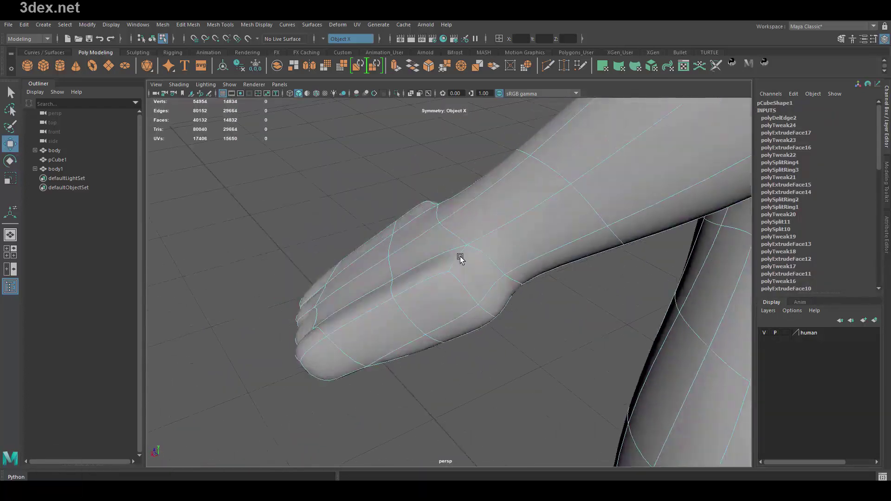
double_click(441, 199)
right_click_drag(430, 216, 384, 203)
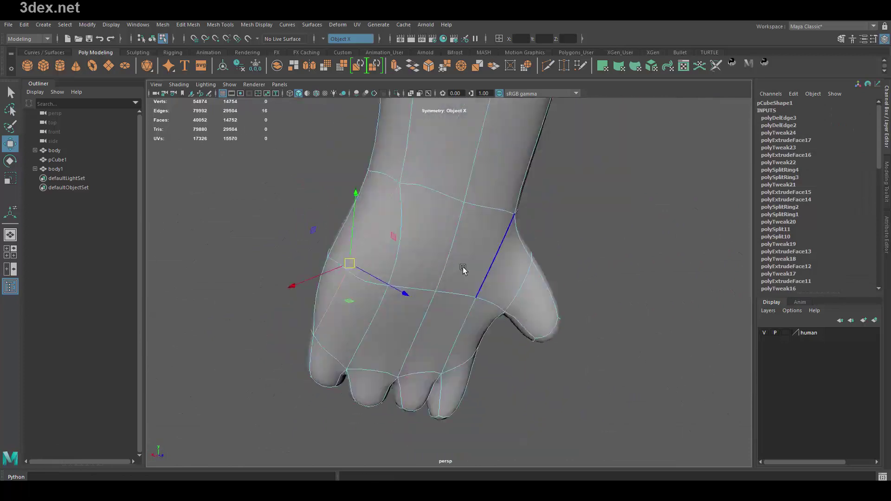
left_click_drag(369, 268, 453, 245, "alt")
left_click(253, 25)
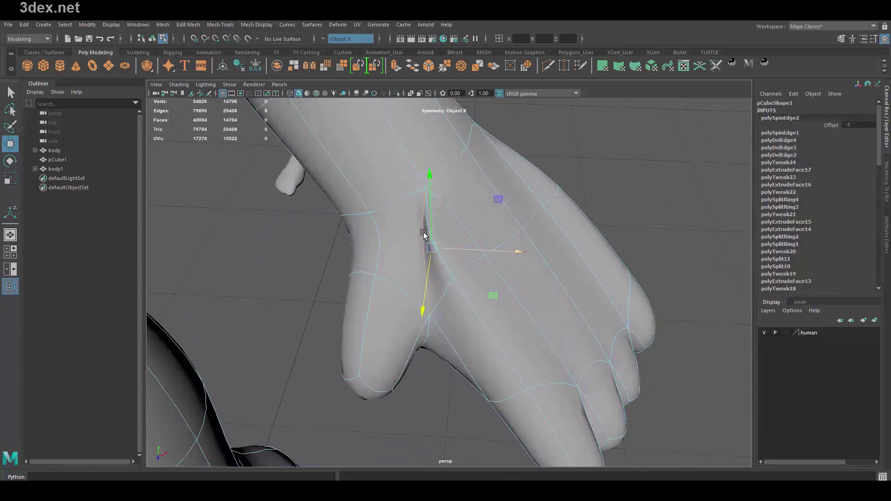
mouse_move(424, 235)
left_mouse_down("alt")
mouse_move(465, 239)
mouse_move(459, 221)
left_mouse_up("alt")
key("ctrl+BackSpace")
Step: Spin the back-of-hand edges forward twice to reroute the topology
left_click(187, 25)
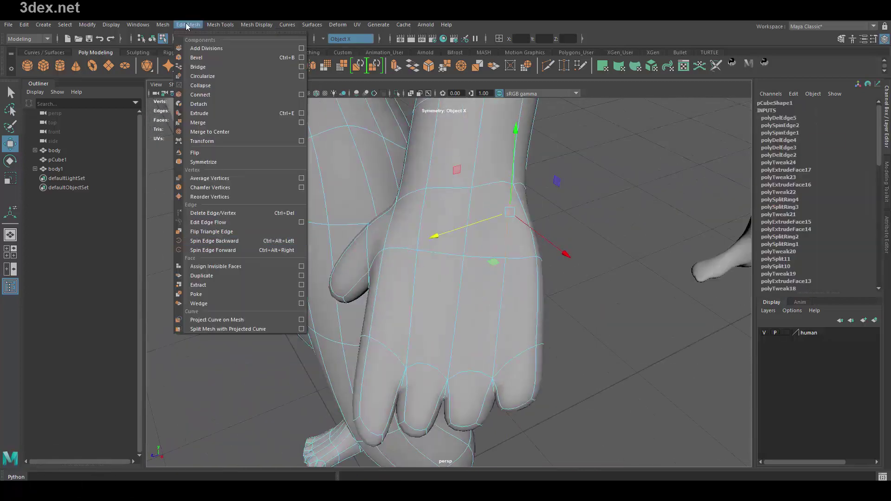
left_click(286, 251)
mouse_move(287, 250)
left_mouse_down("alt")
mouse_move(488, 218)
mouse_move(445, 279)
mouse_move(488, 209)
left_mouse_up("alt")
key("ctrl+alt+Right")
key("ctrl+alt+Right")
key("ctrl+alt+Right")
mouse_move(538, 222)
left_mouse_down("alt")
mouse_move(509, 223)
mouse_move(497, 205)
left_mouse_up("alt")
right_click_drag(497, 205, 442, 204, "alt")
scroll(449, 214, "up", 5)
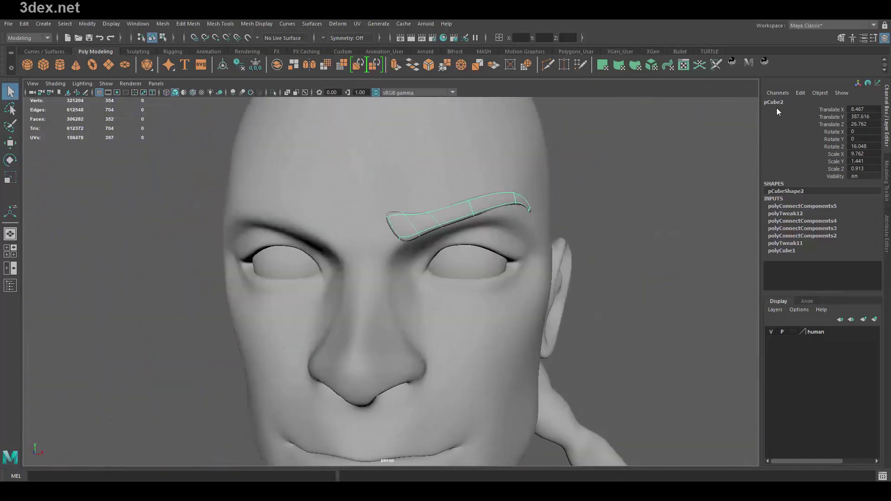
Step: Freeze the eyebrow's transforms and mirror it across X onto the other brow
left_click(122, 69)
left_click(162, 24)
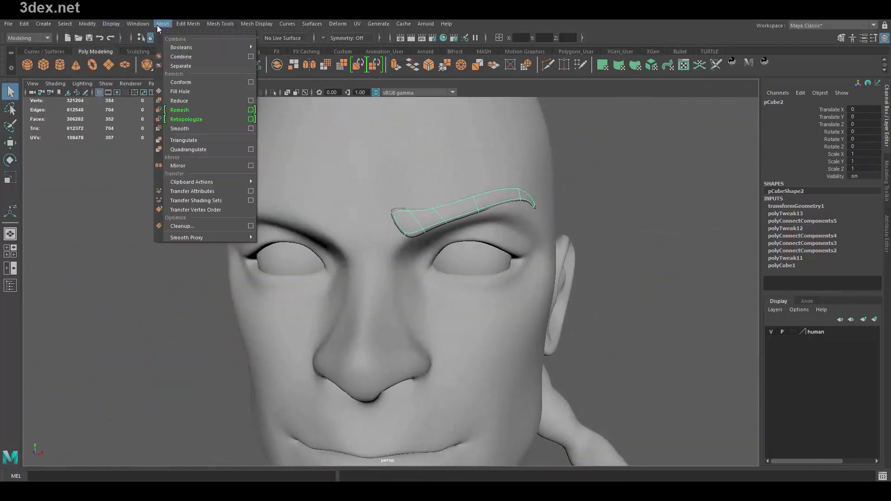
left_click(195, 166)
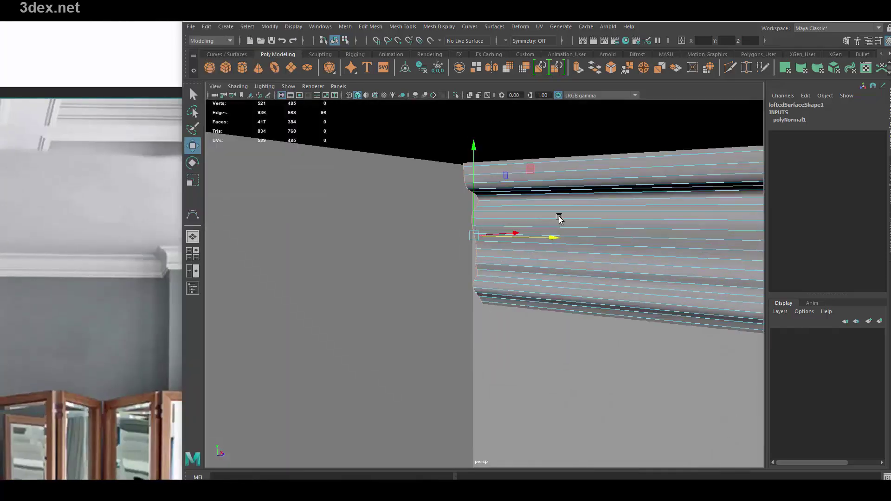
Step: Extrude the crown moulding's end edge through the Edit Mesh Extrude options
key("ctrl+e")
key("ctrl+z")
left_click(370, 26)
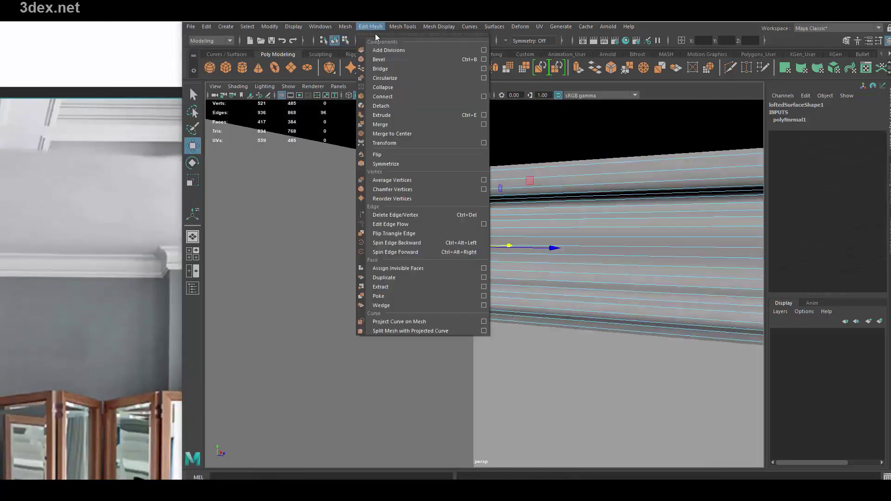
left_click(485, 116)
left_click(492, 402)
mouse_move(487, 260)
left_mouse_down("alt")
mouse_move(506, 330)
mouse_move(463, 279)
mouse_move(527, 271)
mouse_move(533, 298)
left_mouse_up("alt")
Step: Rotate the new moulding section 90 degrees around the room corner
key("e")
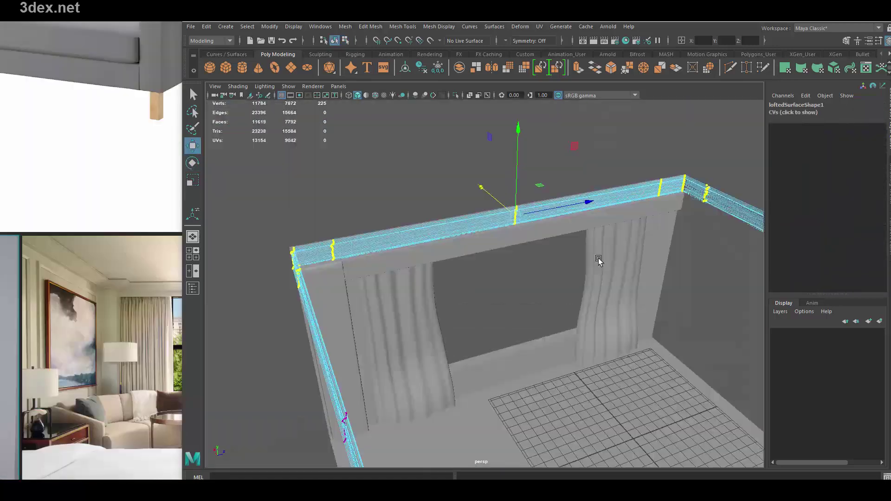
left_click(598, 261)
mouse_move(598, 261)
left_mouse_down("alt")
mouse_move(505, 259)
mouse_move(521, 239)
left_mouse_up("alt")
scroll(544, 292, "up", 5)
scroll(499, 249, "up", 5)
scroll(477, 277, "down", 5)
left_click(521, 239)
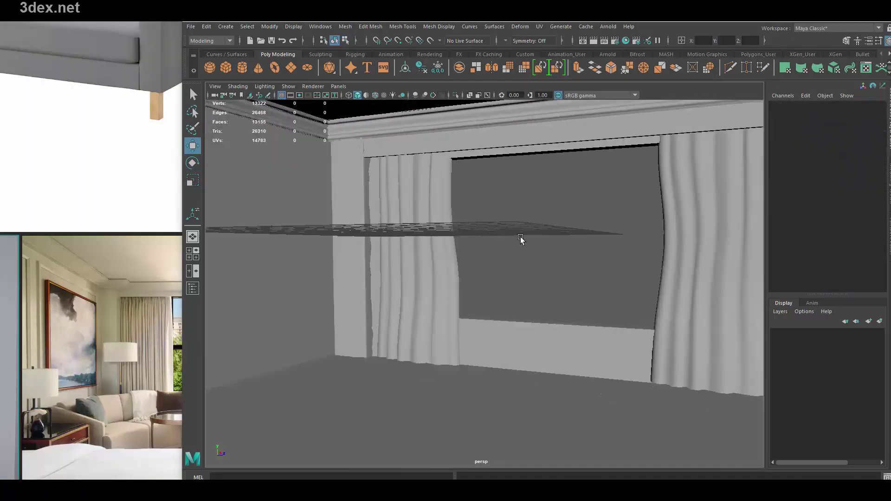
scroll(519, 261, "up", 4)
left_click(519, 261)
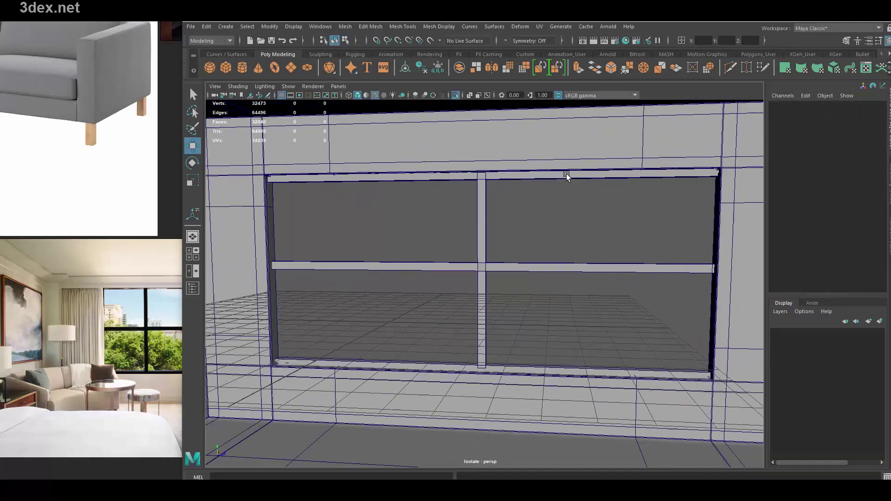
Step: Bridge the window frame's two open border edges with Edit Mesh > Bridge, then view the frame
left_click(345, 26)
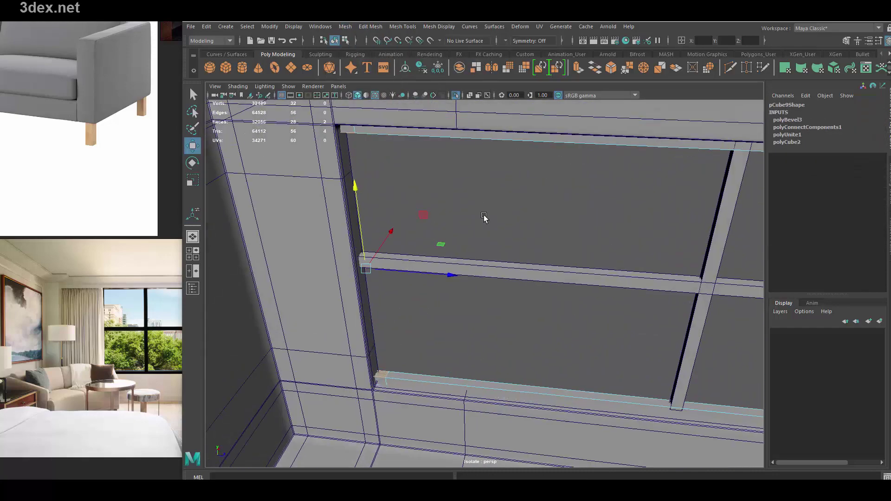
left_click(370, 26)
left_click(376, 65)
left_click_drag(342, 200, 424, 213, "alt")
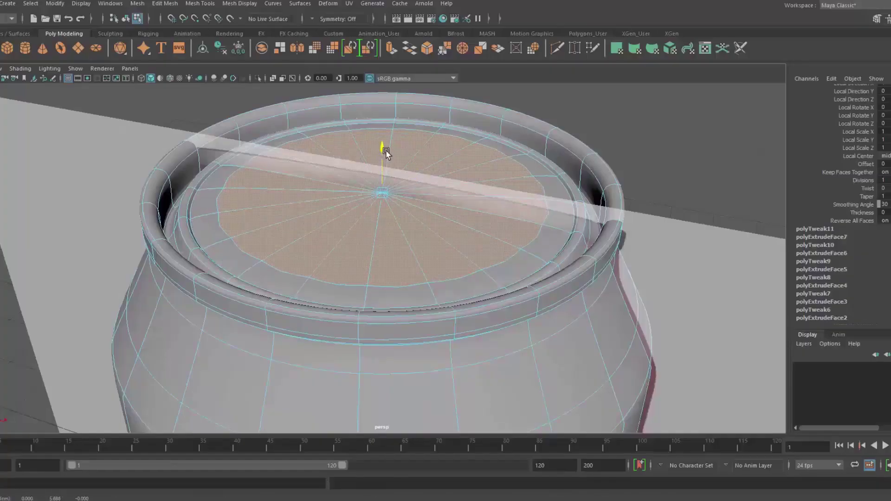
Step: Bring up selection modes on the rivet cylinder and open the Mesh Tools list for Insert Edge Loop
right_click(409, 167)
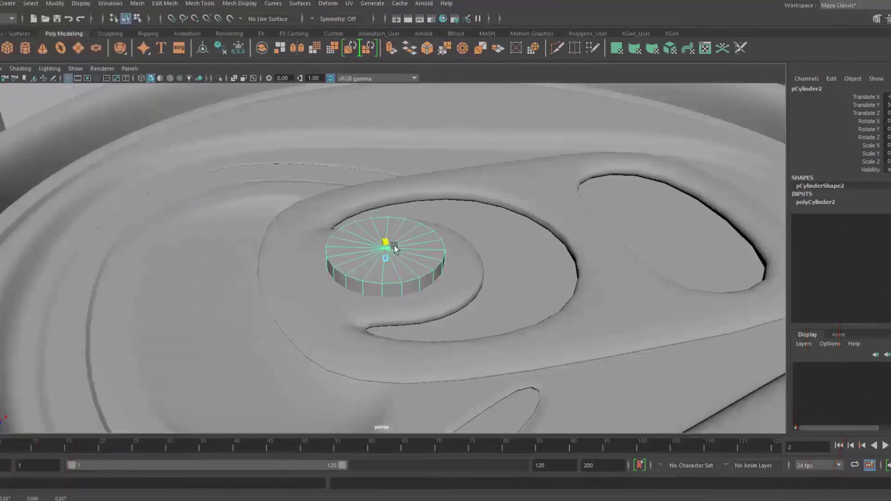
left_click(199, 4)
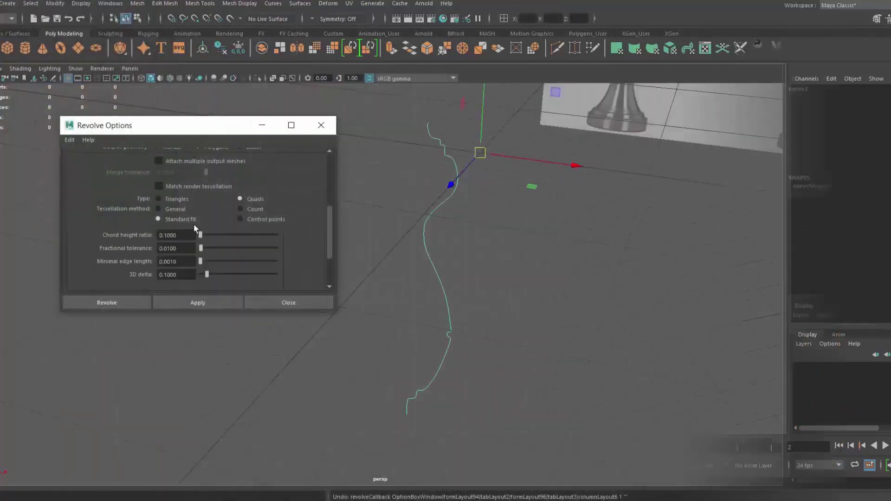
Step: Revolve the wavy profile curve into a vase with Standard fit tessellation and close the options
scroll(241, 171, "down", 2)
scroll(149, 213, "down", 1)
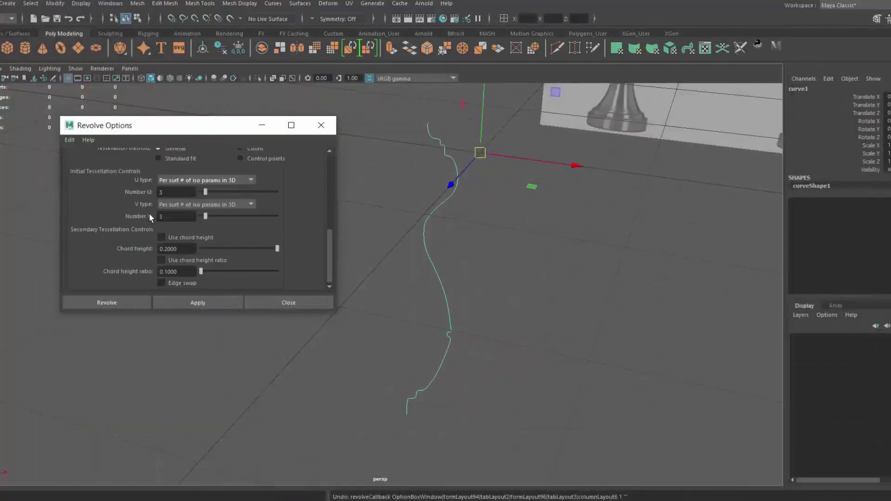
left_click(208, 304)
left_click(288, 302)
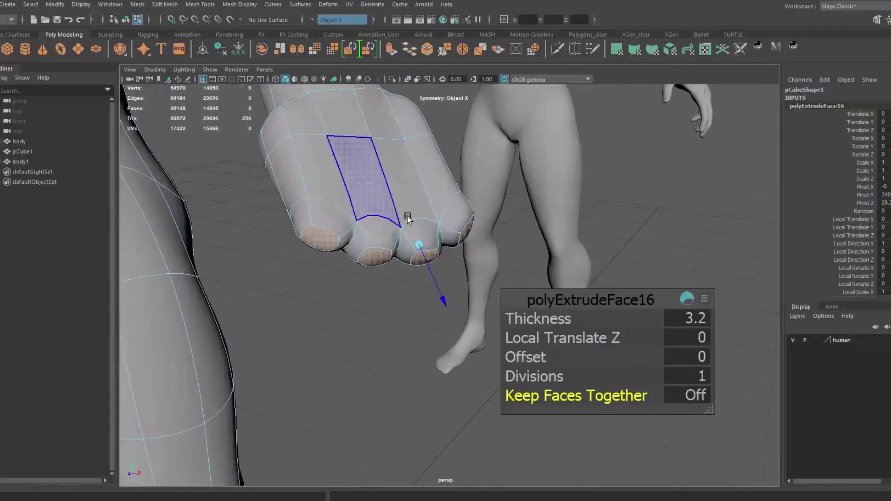
left_click_drag(509, 242, 419, 212, "alt")
key("w")
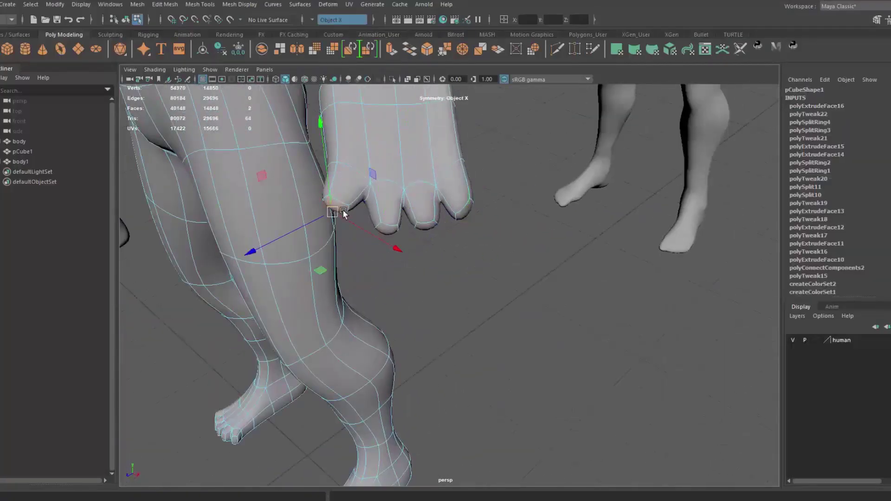
mouse_move(343, 212)
left_mouse_down("alt")
mouse_move(396, 199)
mouse_move(472, 205)
mouse_move(522, 280)
mouse_move(501, 286)
left_mouse_up("alt")
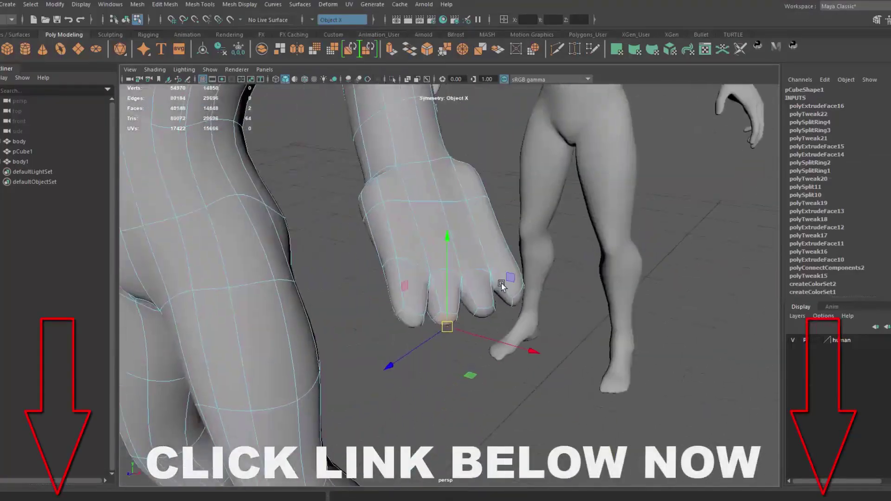